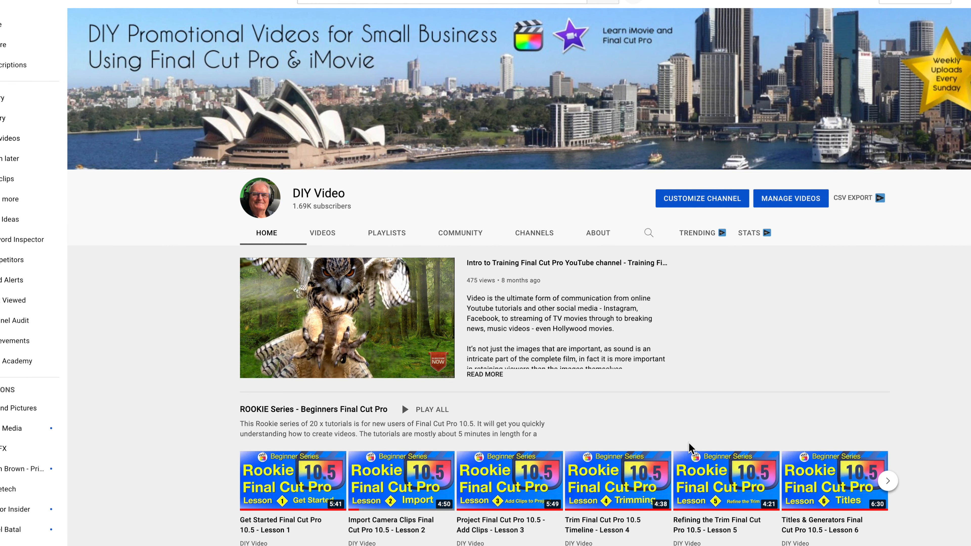
{"action": "scroll", "coordinate": [690, 448], "scroll_direction": "down", "scroll_amount": 2}
{"action": "scroll", "coordinate": [689, 447], "scroll_direction": "down", "scroll_amount": 4}
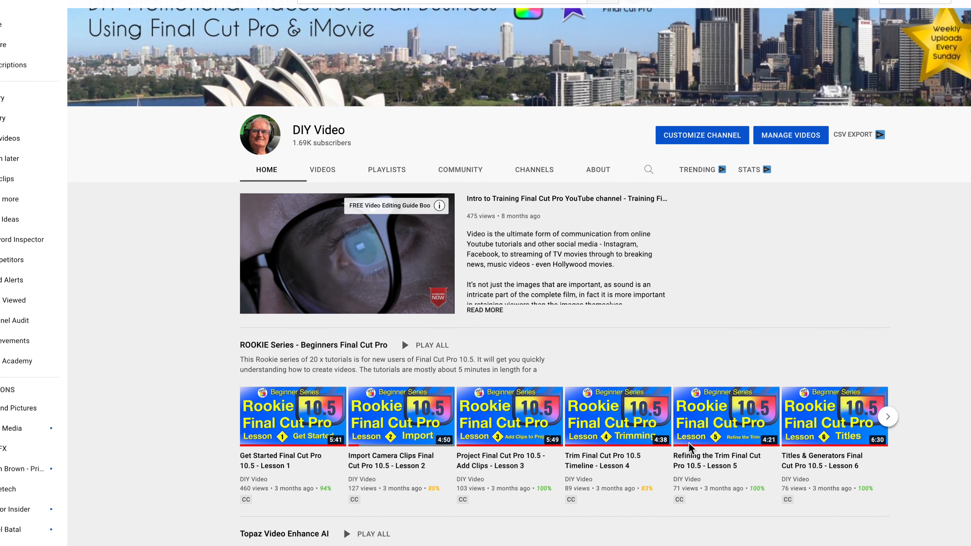
{"action": "scroll", "coordinate": [520, 275], "scroll_direction": "down", "scroll_amount": 2}
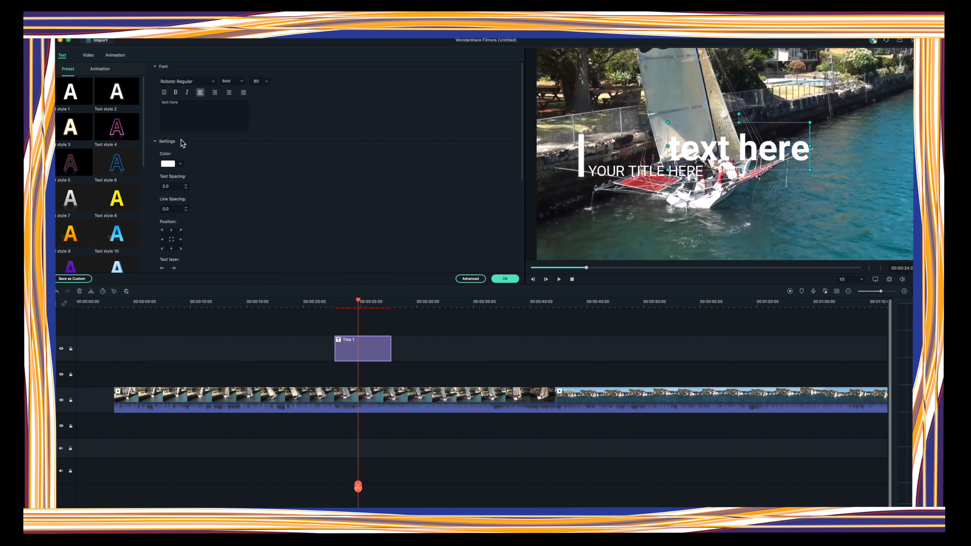
- Choose a new colour for the title text from the colour wheel
{"action": "left_click", "coordinate": [168, 164]}
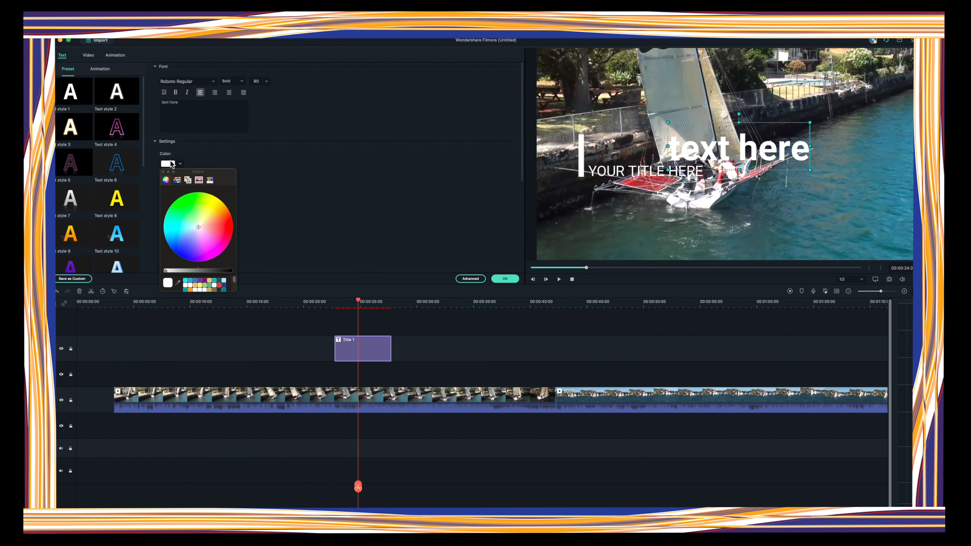
{"action": "left_click", "coordinate": [228, 228]}
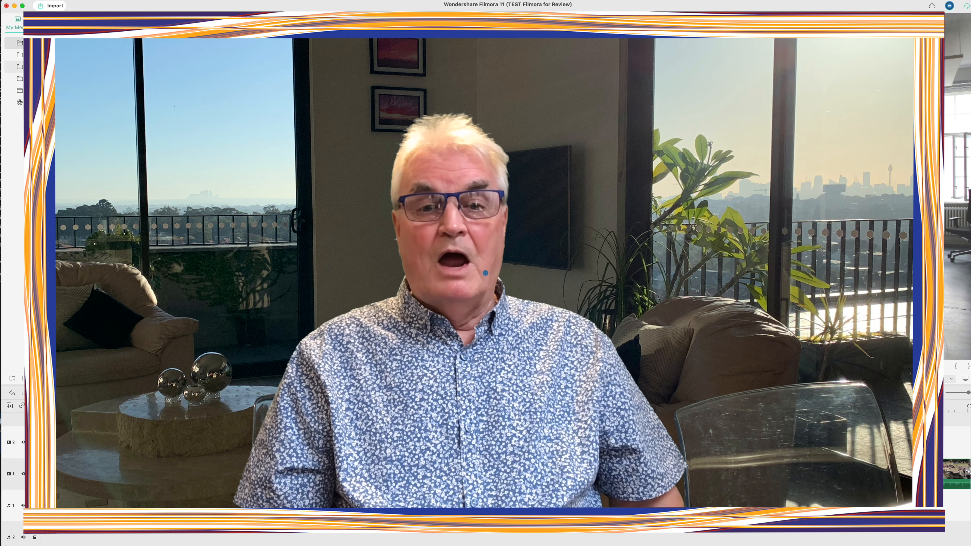
{"action": "left_click", "coordinate": [486, 273]}
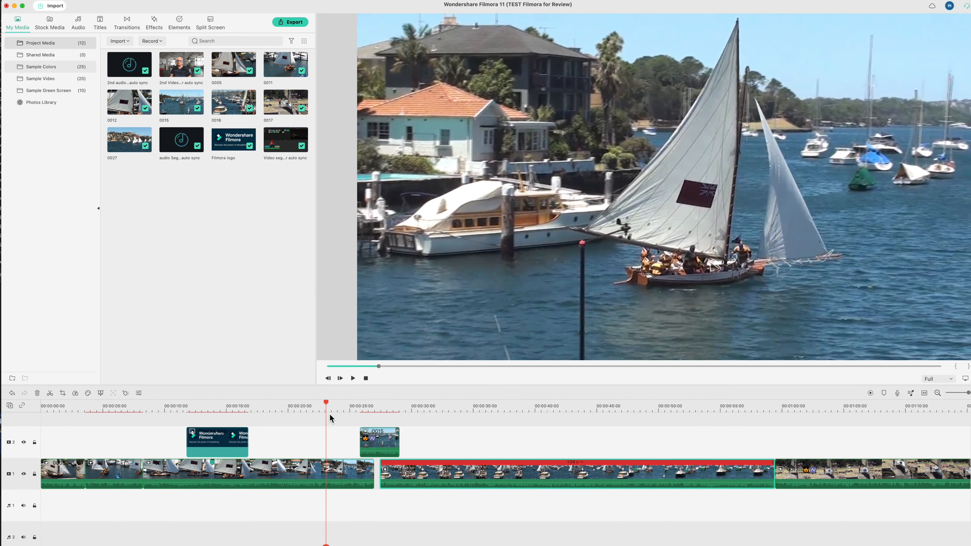
- Move the playhead to 20 seconds and browse the Stock Media, Audio, Transitions, Effects, Elements and Split Screen libraries
{"action": "left_click", "coordinate": [382, 444]}
{"action": "left_click_drag", "start_coordinate": [326, 403], "coordinate": [300, 405]}
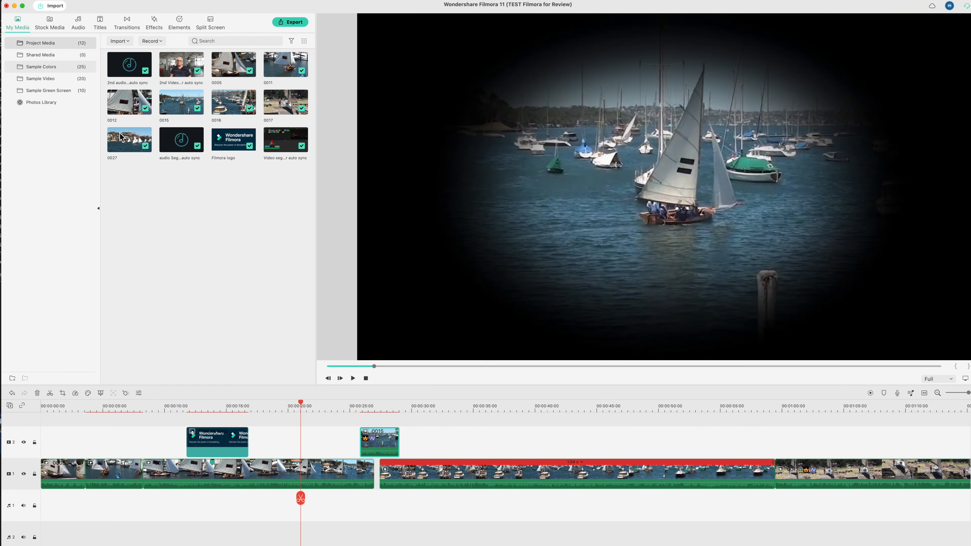
{"action": "left_click", "coordinate": [49, 22]}
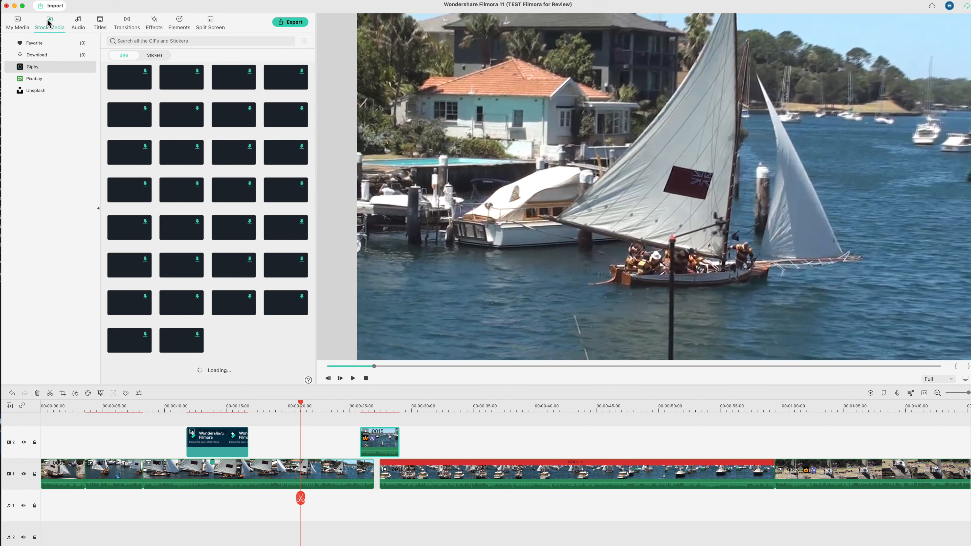
{"action": "left_click", "coordinate": [78, 23]}
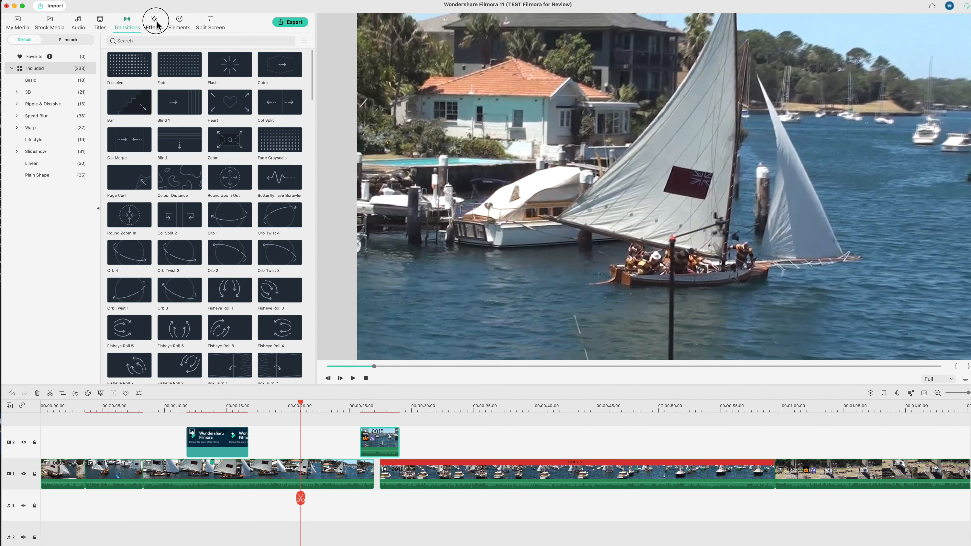
{"action": "left_click", "coordinate": [155, 23]}
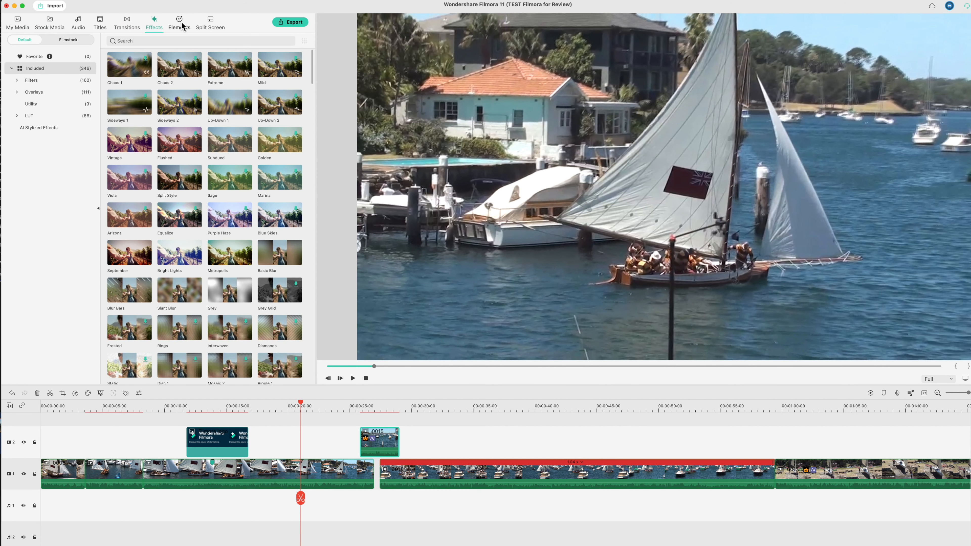
{"action": "left_click", "coordinate": [180, 23]}
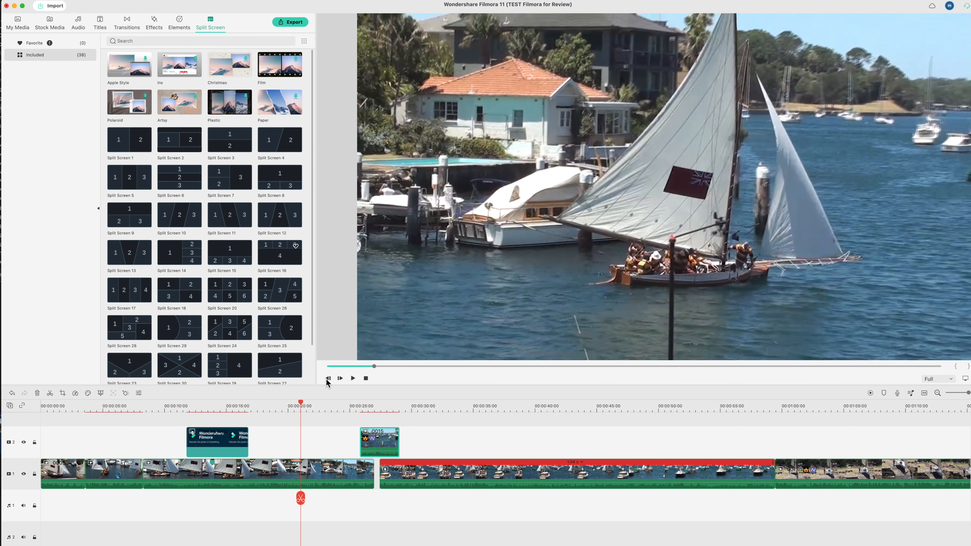
- Show the speed control on the timeline clip that precedes clip 0027
{"action": "left_click", "coordinate": [324, 467]}
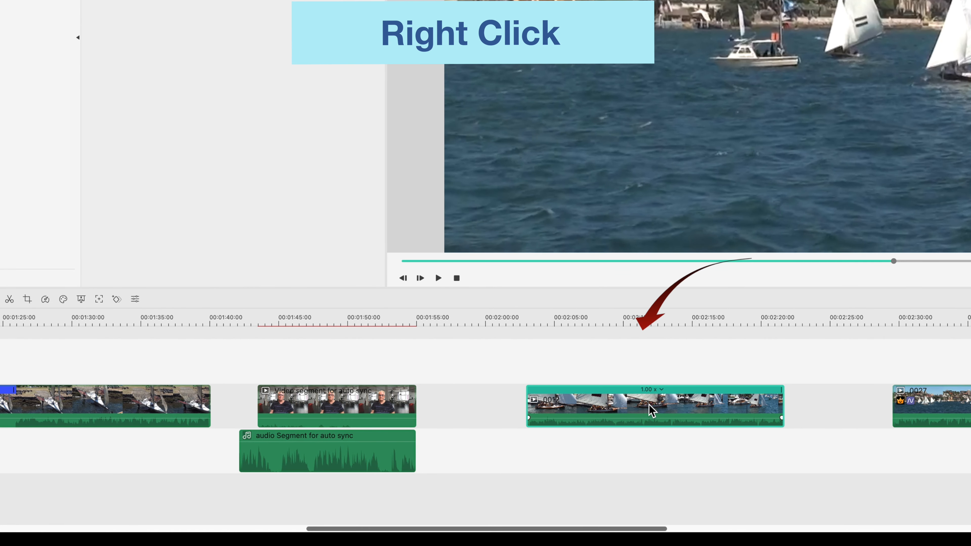
{"action": "right_click", "coordinate": [650, 411]}
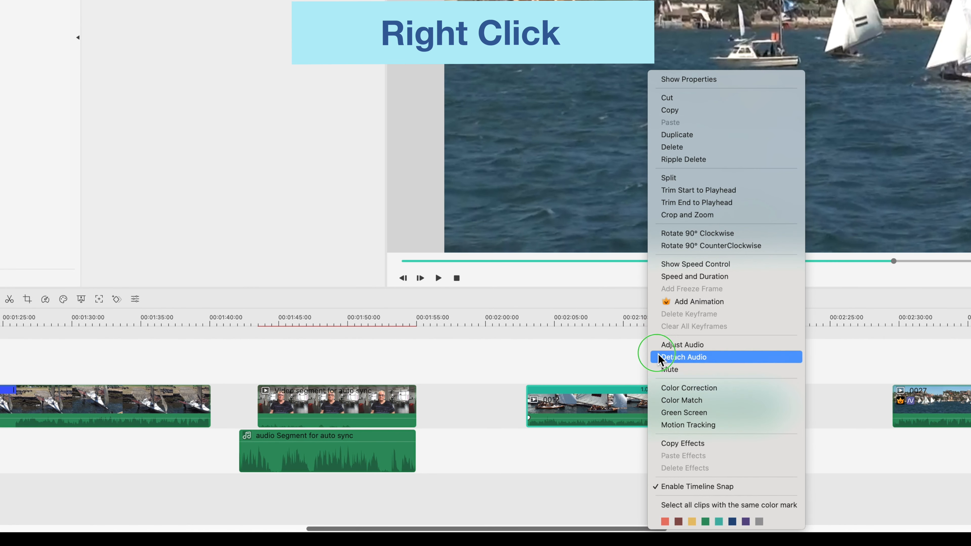
{"action": "left_click", "coordinate": [681, 270]}
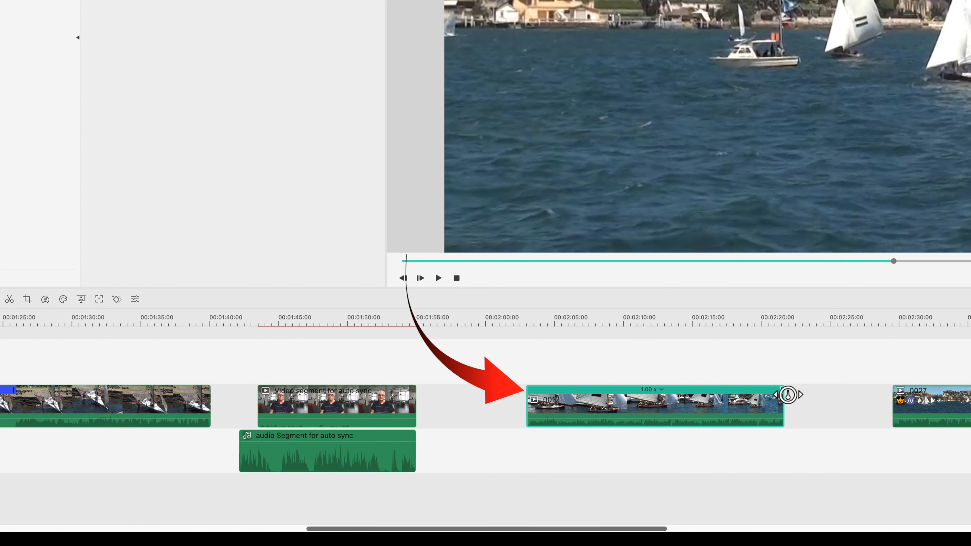
- Speed the clip up to 1.59x by shortening its speed bar, and slow it to 0.81x by extending the bar
{"action": "left_click", "coordinate": [784, 391]}
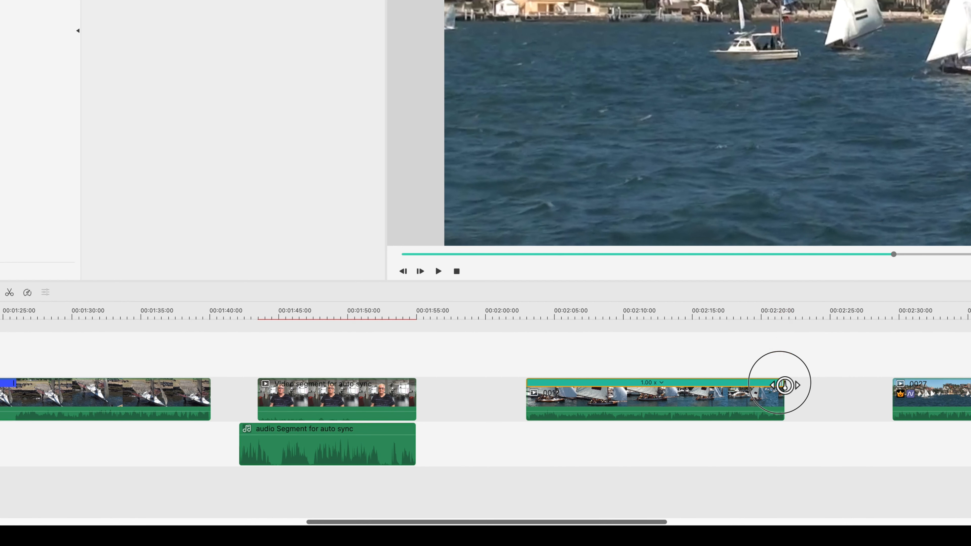
{"action": "left_click_drag", "start_coordinate": [784, 386], "coordinate": [689, 388]}
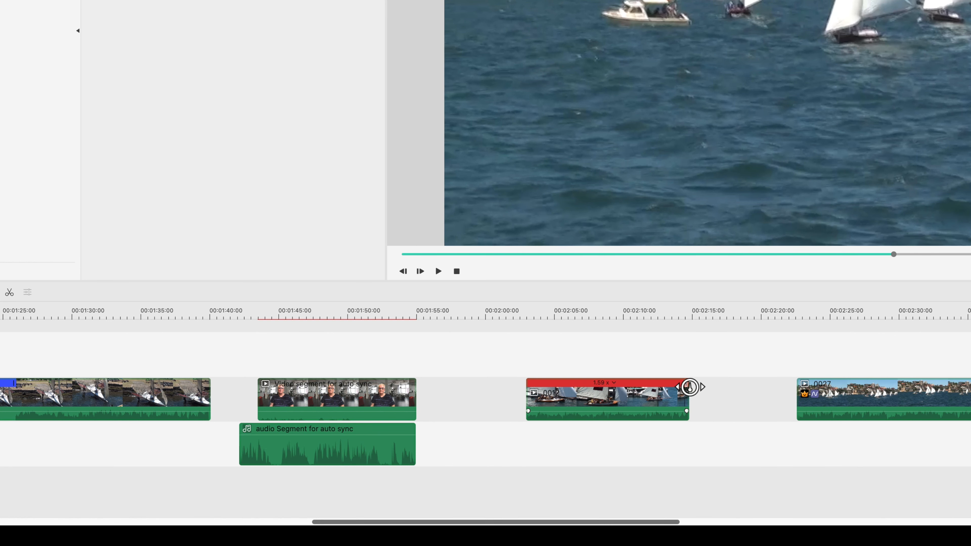
{"action": "left_click_drag", "start_coordinate": [689, 387], "coordinate": [842, 390]}
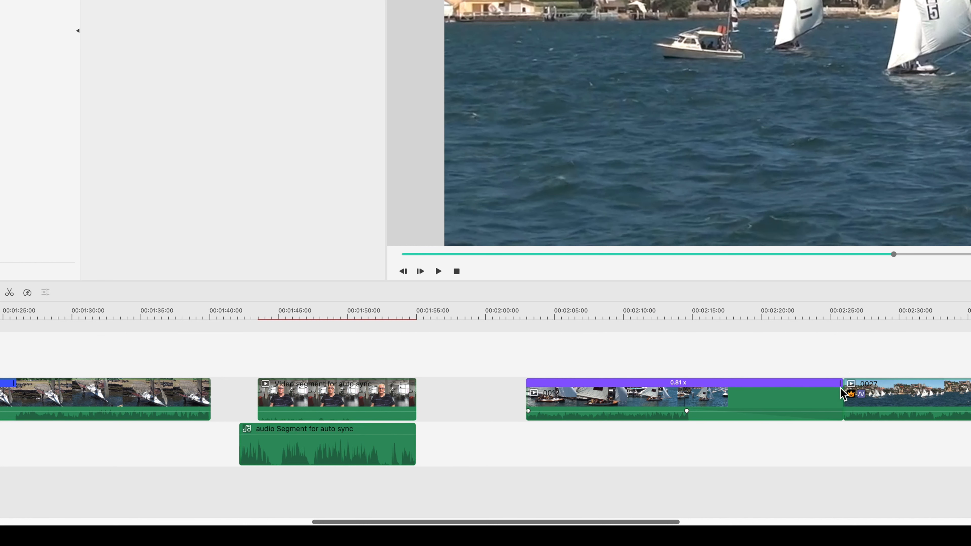
- Set the clip's uniform speed to 0.18x and back up to 0.99x, and toggle Reverse Speed
{"action": "left_click", "coordinate": [676, 399]}
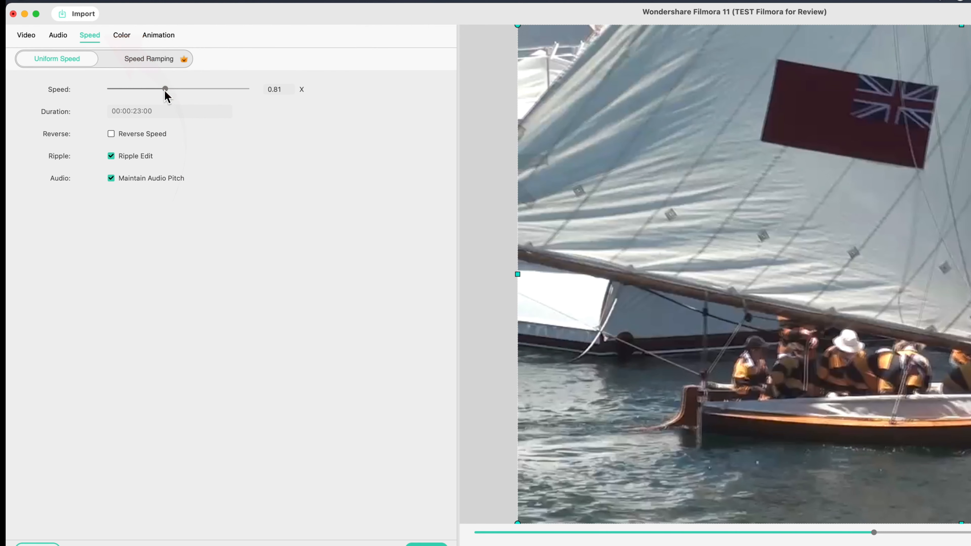
{"action": "left_click_drag", "start_coordinate": [165, 90], "coordinate": [119, 101]}
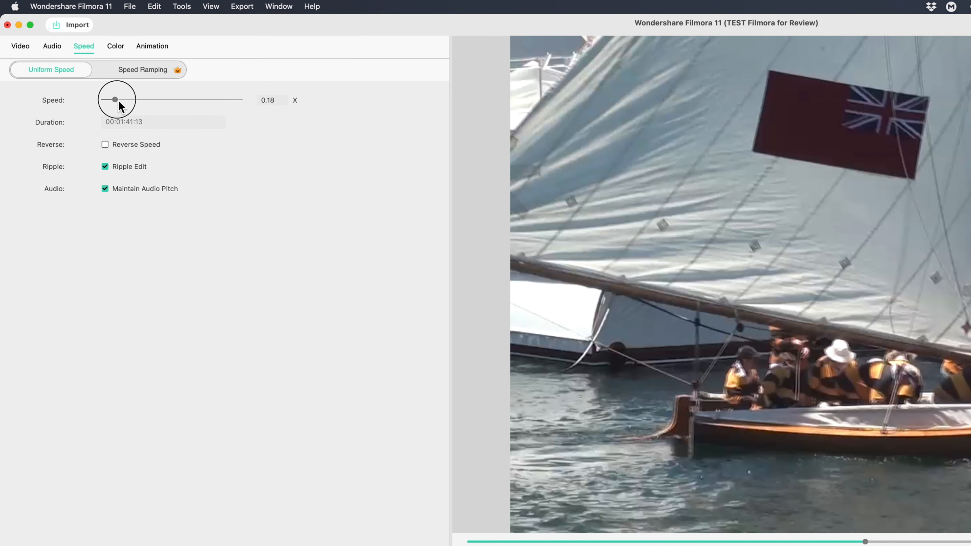
{"action": "left_click", "coordinate": [105, 145]}
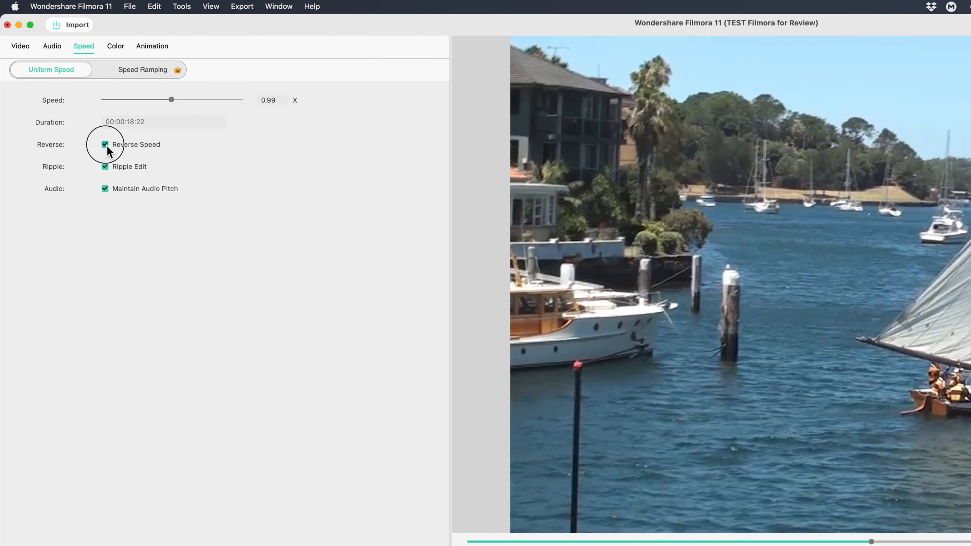
{"action": "left_click", "coordinate": [107, 147]}
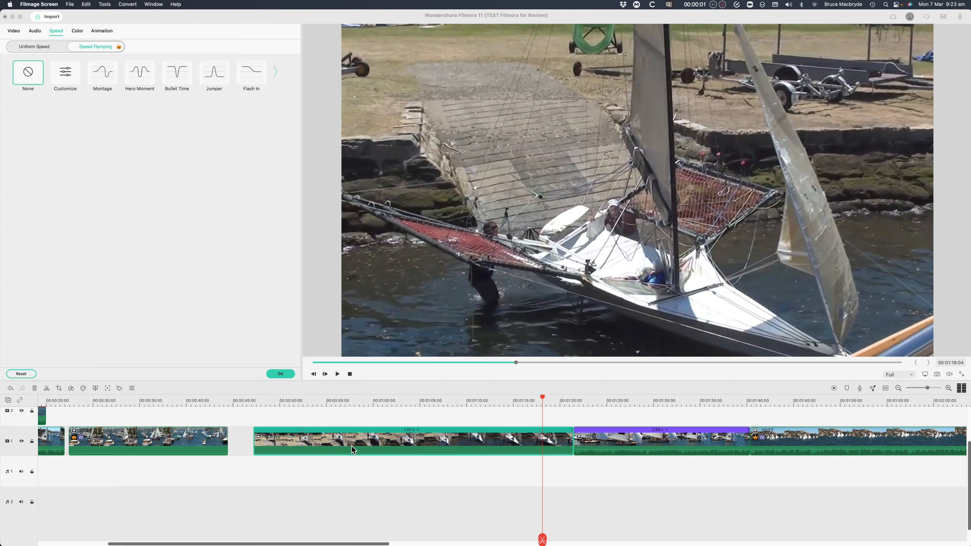
- Apply the Hero Moment speed ramp to the preceding clip and play it back from near its start
{"action": "left_click", "coordinate": [355, 445]}
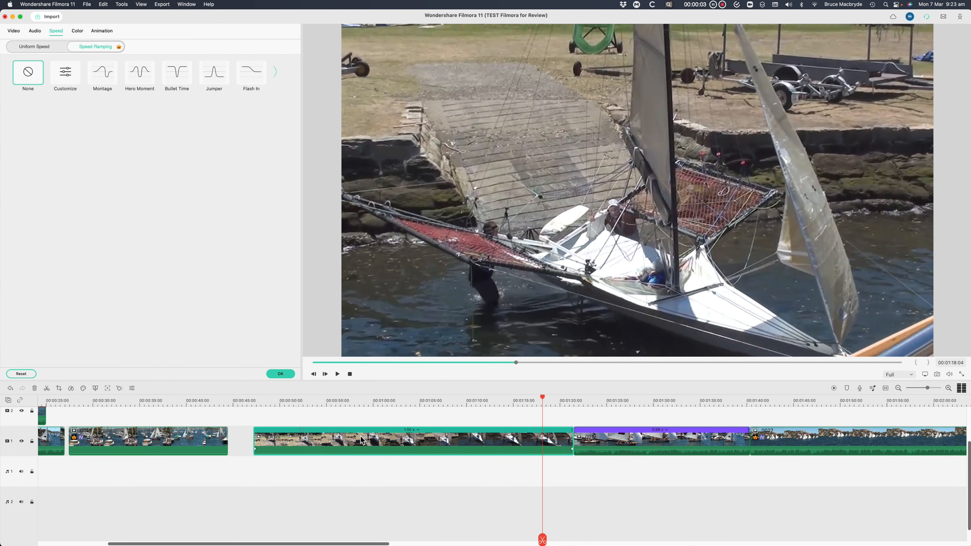
{"action": "left_click_drag", "start_coordinate": [547, 402], "coordinate": [434, 415]}
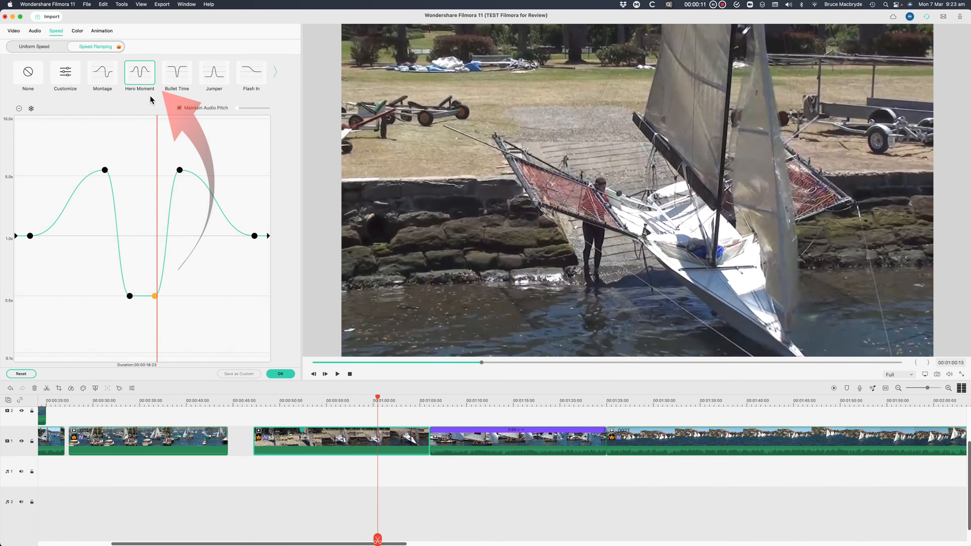
{"action": "left_click", "coordinate": [281, 404]}
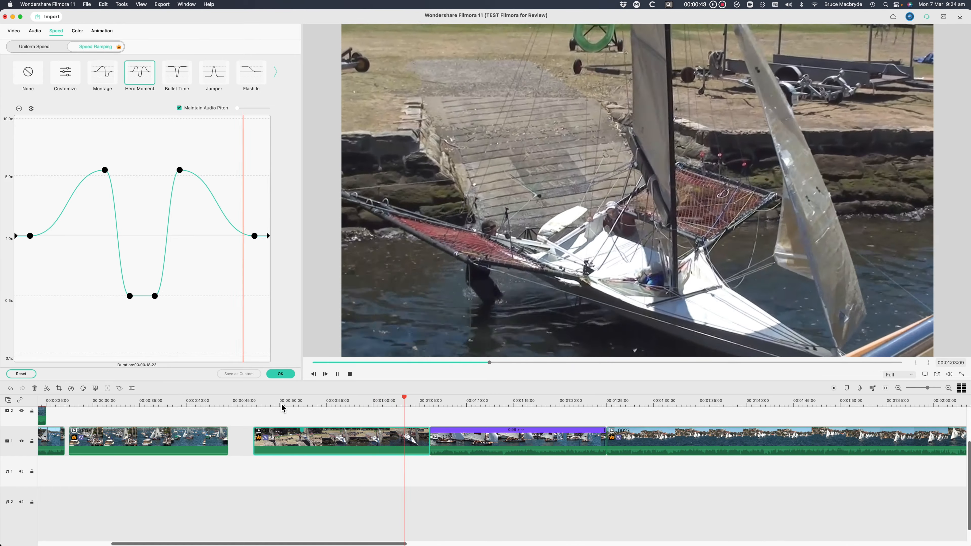
{"action": "key", "text": "space"}
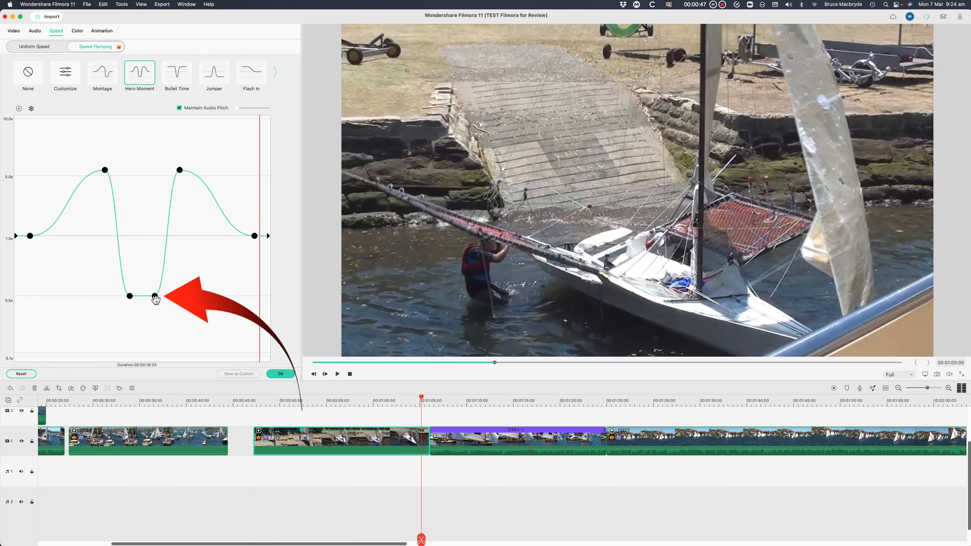
- Lengthen the Hero Moment curve's slow section by moving its end point and the next peak further along, and adjust the outer points
{"action": "left_click", "coordinate": [155, 296]}
{"action": "left_click_drag", "start_coordinate": [154, 300], "coordinate": [188, 298]}
{"action": "left_click_drag", "start_coordinate": [180, 170], "coordinate": [197, 170]}
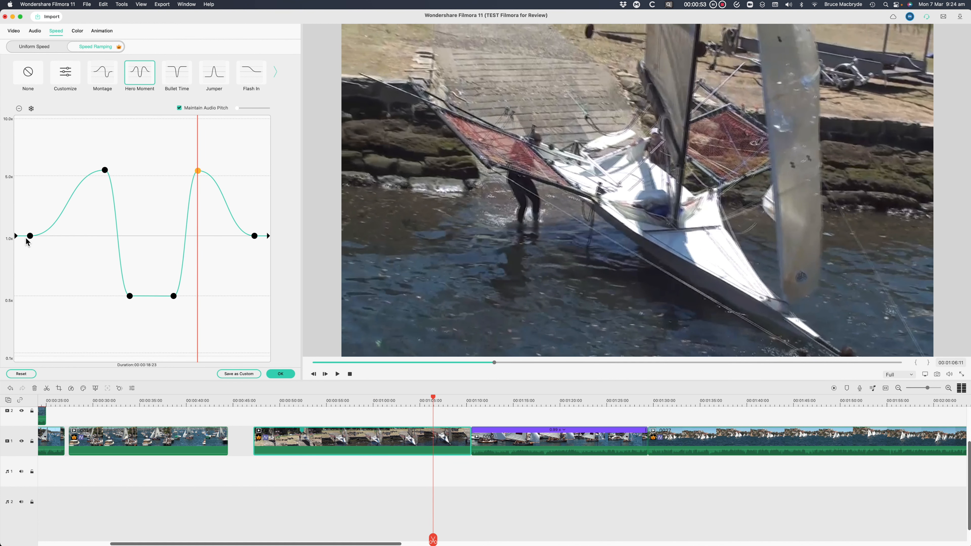
{"action": "left_click_drag", "start_coordinate": [30, 236], "coordinate": [32, 191]}
{"action": "left_click_drag", "start_coordinate": [267, 236], "coordinate": [270, 206]}
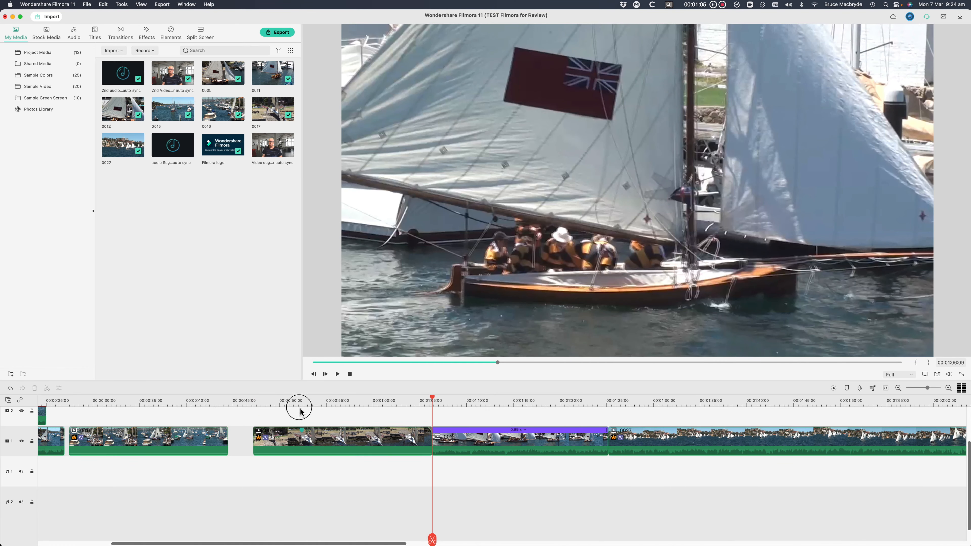
{"action": "left_click", "coordinate": [275, 402]}
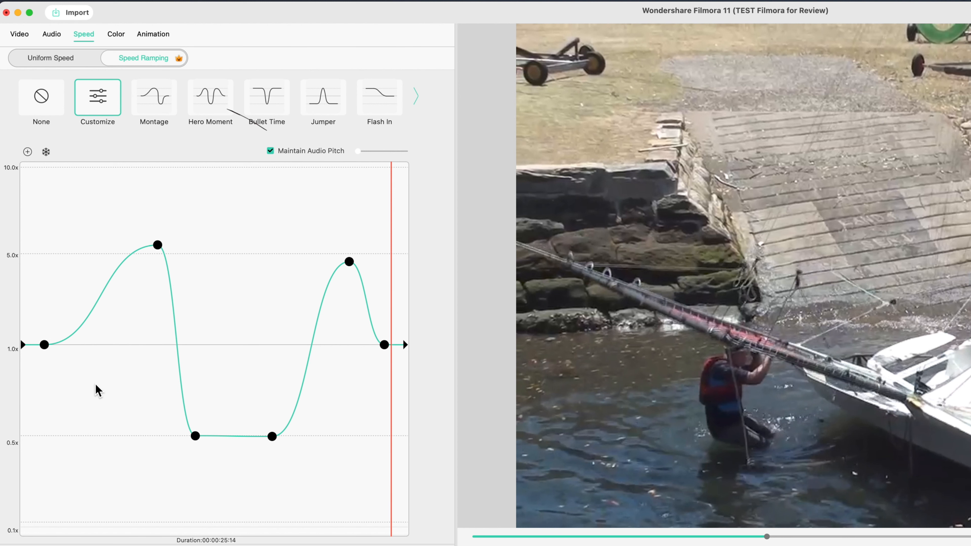
- Add a speed point early on the curve's first rise and freeze the frame there for 5 seconds
{"action": "left_click", "coordinate": [86, 301]}
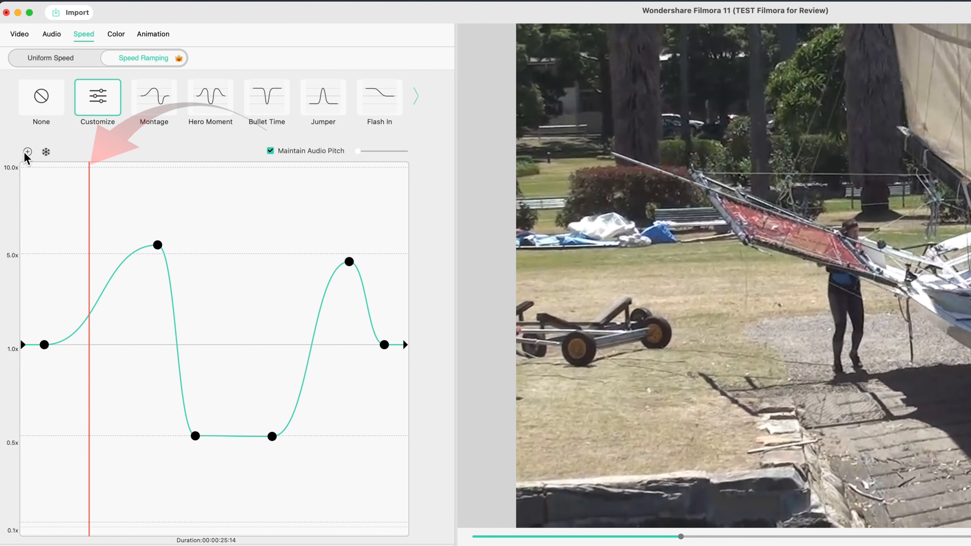
{"action": "left_click", "coordinate": [30, 152]}
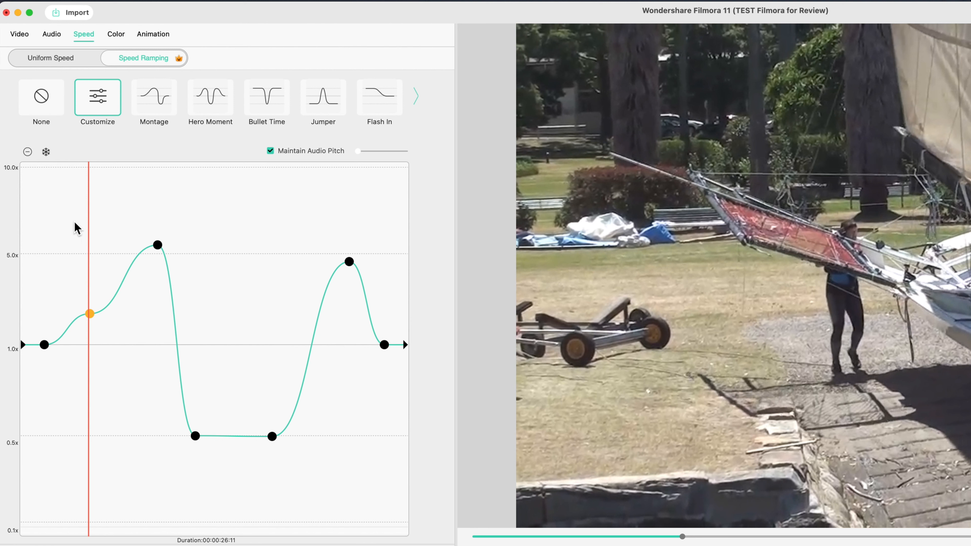
{"action": "left_click", "coordinate": [90, 313]}
{"action": "mouse_move", "coordinate": [91, 319]}
{"action": "left_mouse_down"}
{"action": "mouse_move", "coordinate": [103, 349]}
{"action": "mouse_move", "coordinate": [104, 326]}
{"action": "mouse_move", "coordinate": [81, 314]}
{"action": "left_mouse_up"}
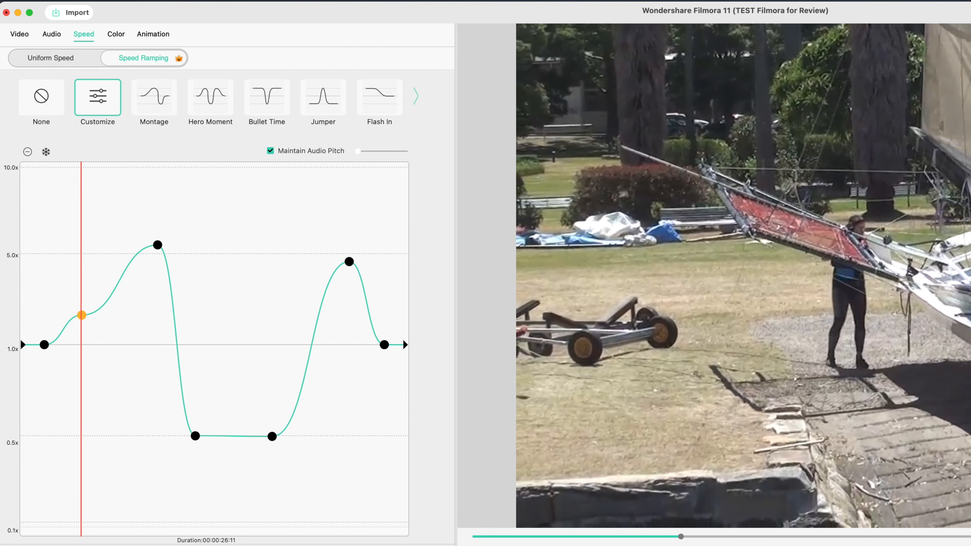
{"action": "left_click", "coordinate": [47, 152]}
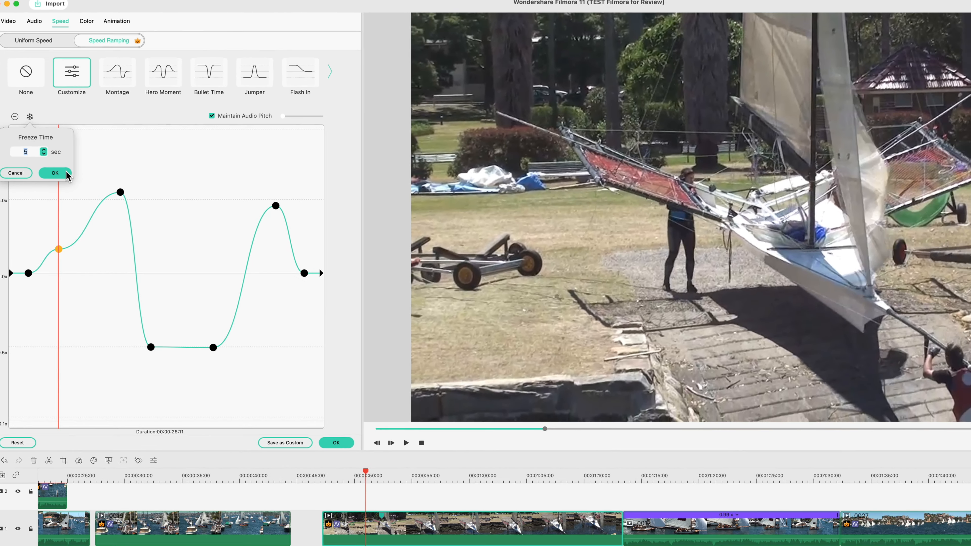
{"action": "left_click", "coordinate": [66, 172]}
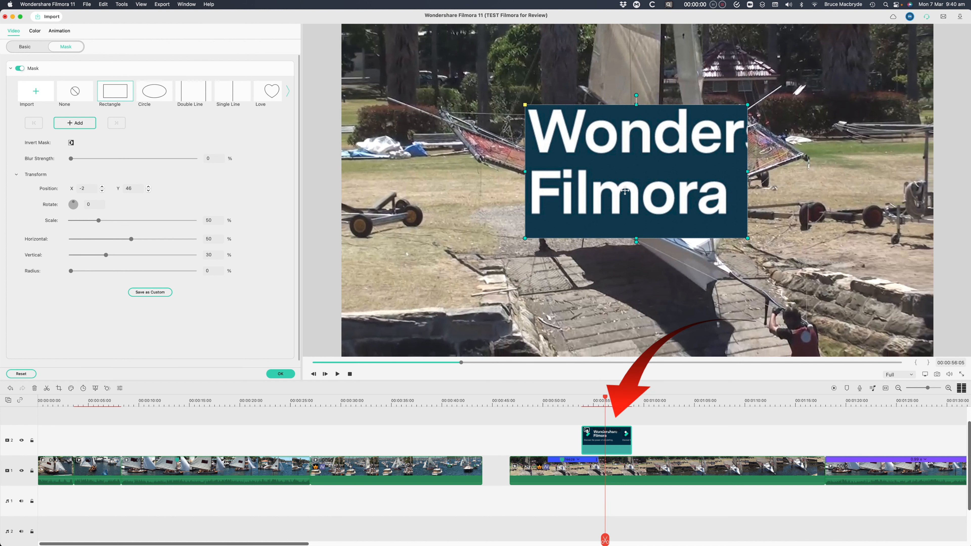
- Invert the rectangle mask on the Filmora logo clip
{"action": "left_click", "coordinate": [71, 143]}
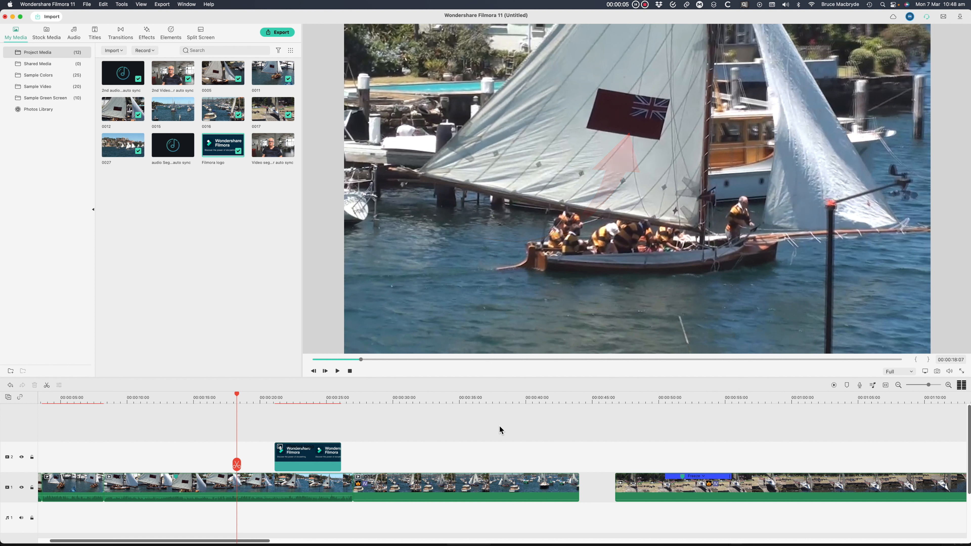
- Move the Filmora logo clip earlier on video track 2 so it spans the playhead at 00:00:18:07, and open its video settings
{"action": "left_click", "coordinate": [318, 458]}
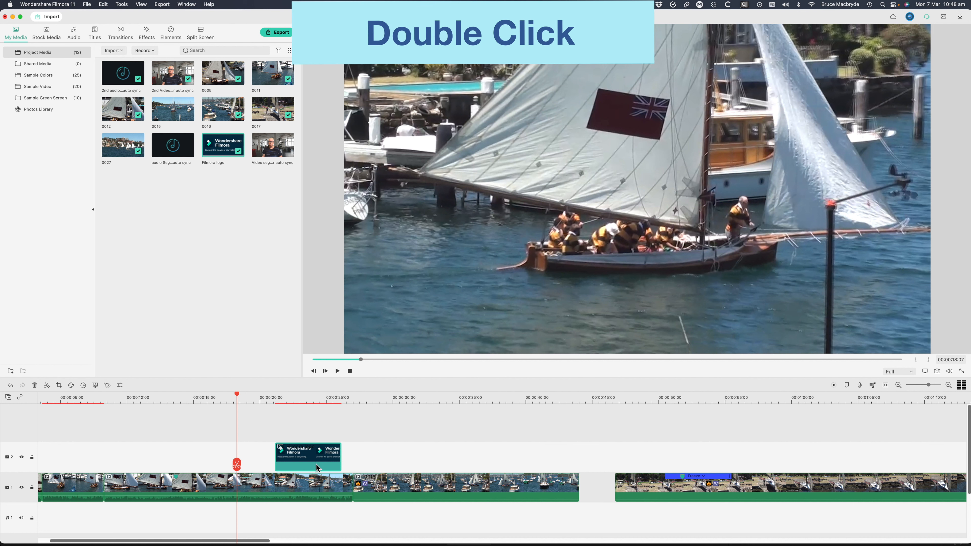
{"action": "left_click_drag", "start_coordinate": [316, 463], "coordinate": [255, 458]}
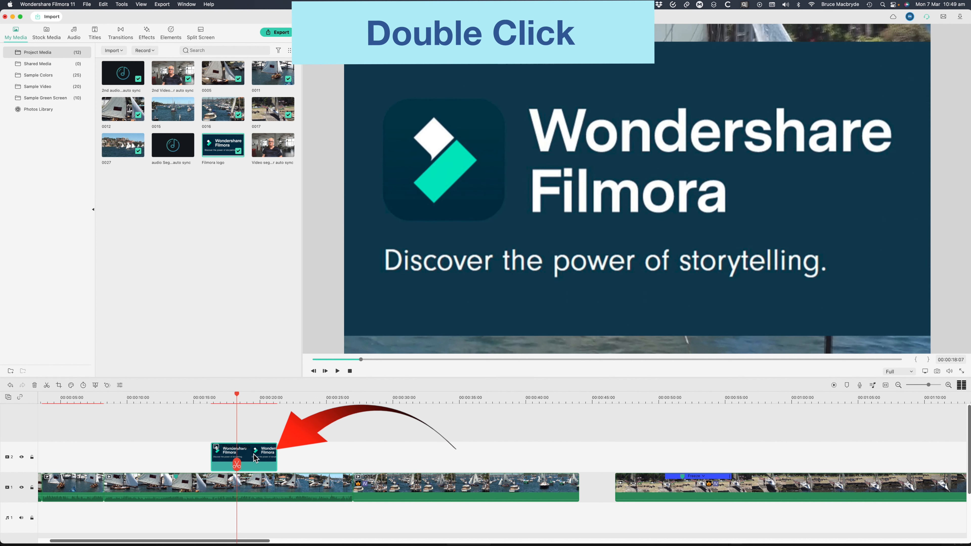
{"action": "double_click", "coordinate": [255, 458]}
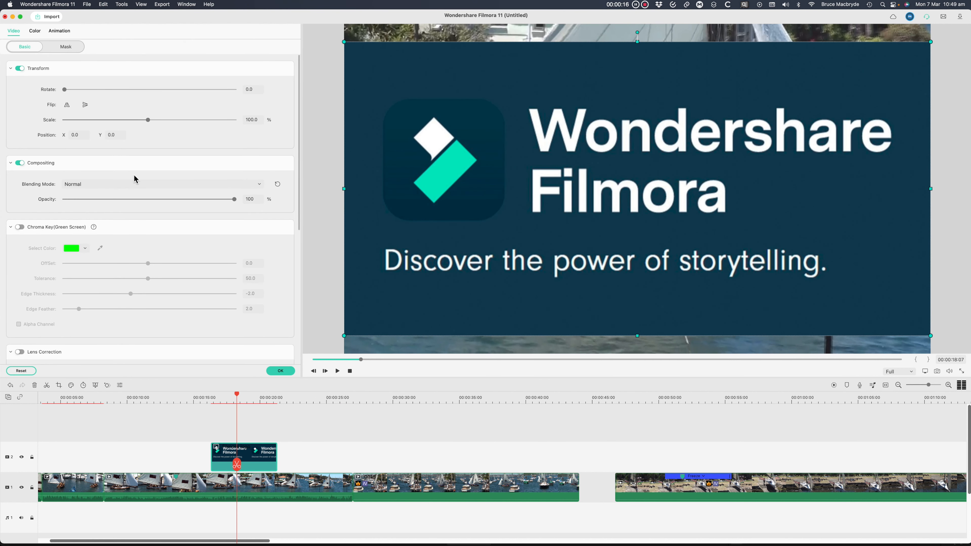